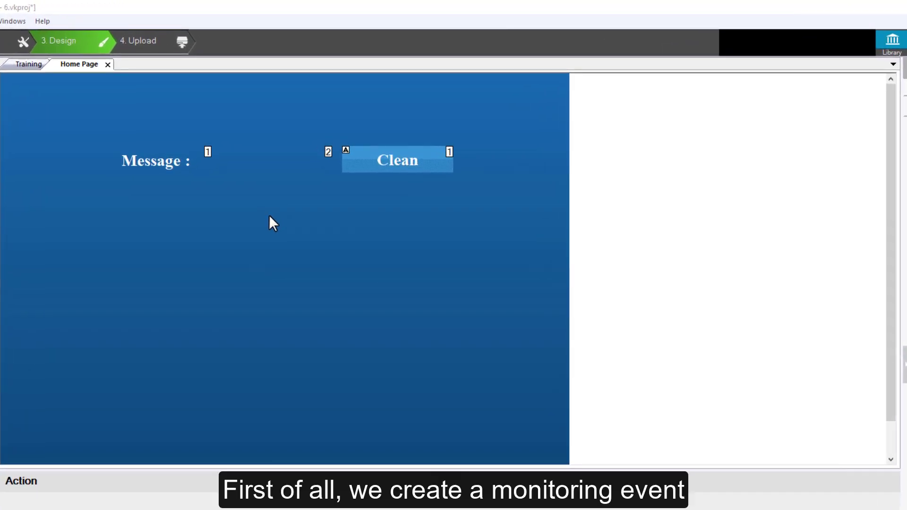
# Create a monitor event named Test in the project library and set its type to Switch.
pyautogui.click(890, 47)
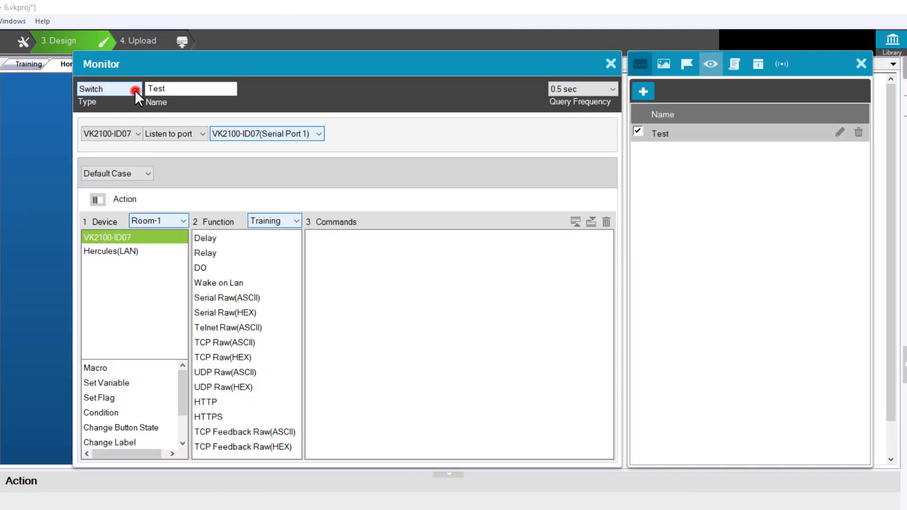
pyautogui.click(134, 89)
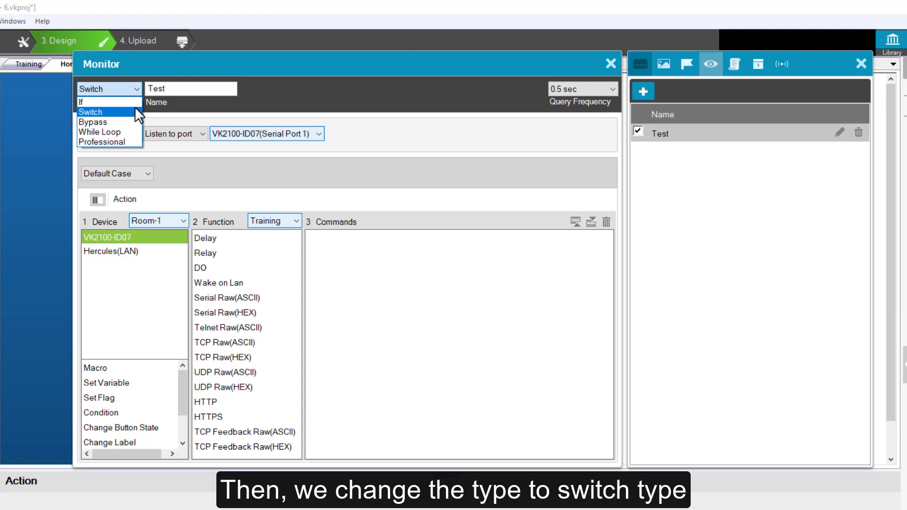
pyautogui.click(135, 112)
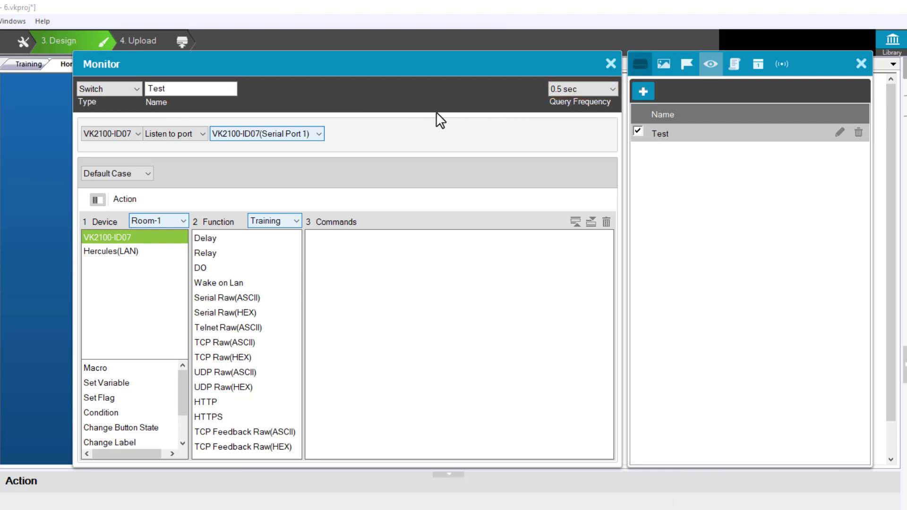
# Try the Query port function with Hercules(LAN) and look through its query command, receive time and message settings.
pyautogui.click(202, 133)
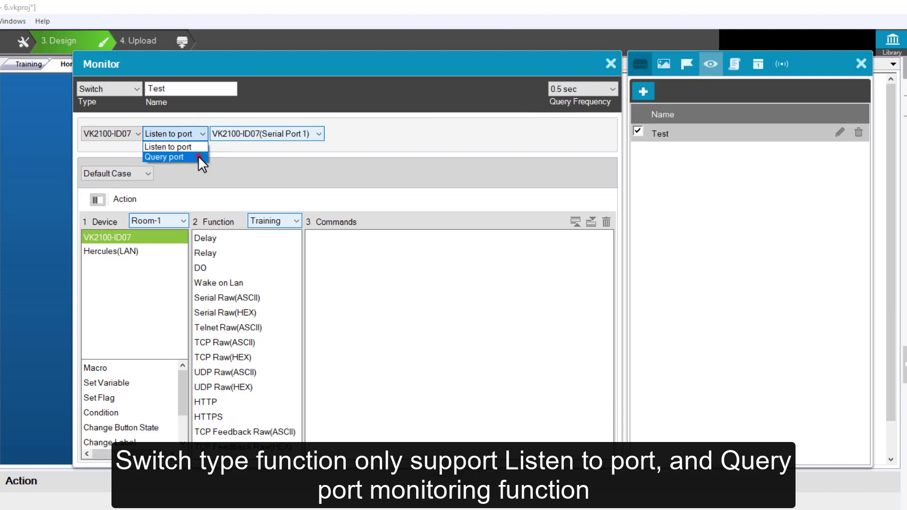
pyautogui.click(197, 156)
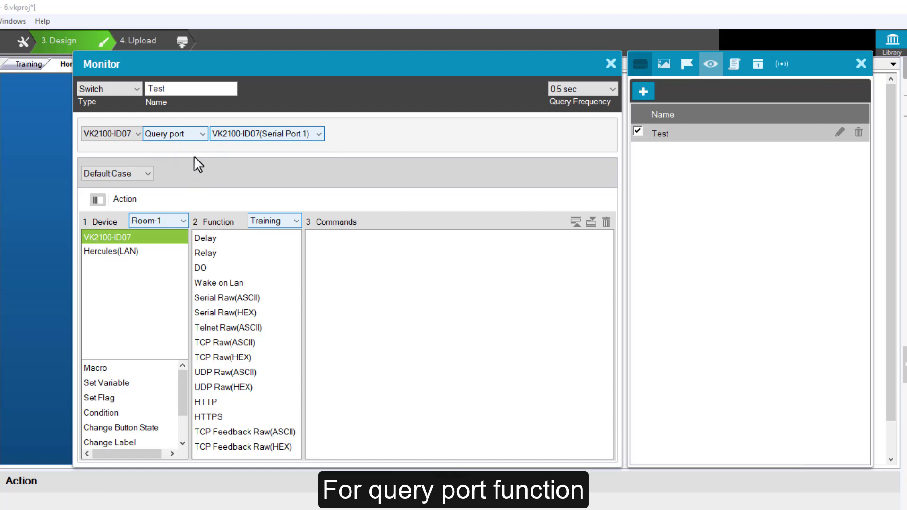
pyautogui.click(308, 134)
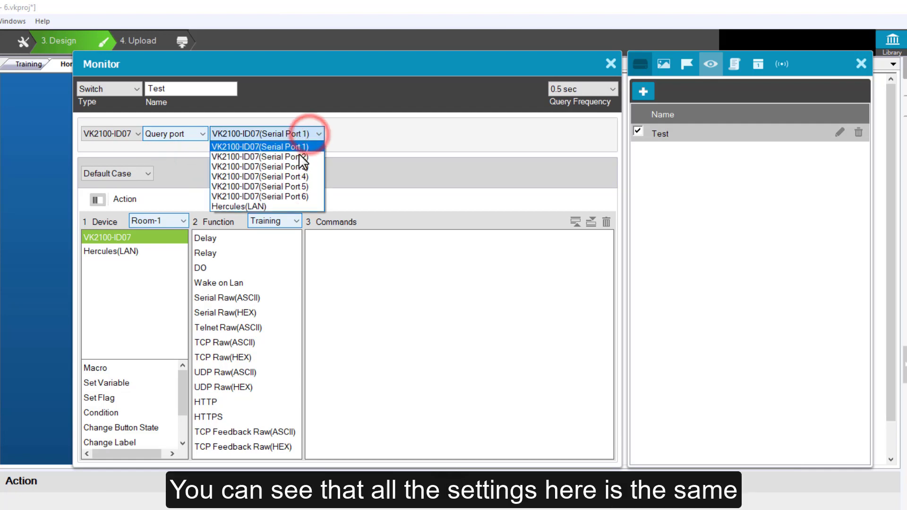
pyautogui.click(285, 206)
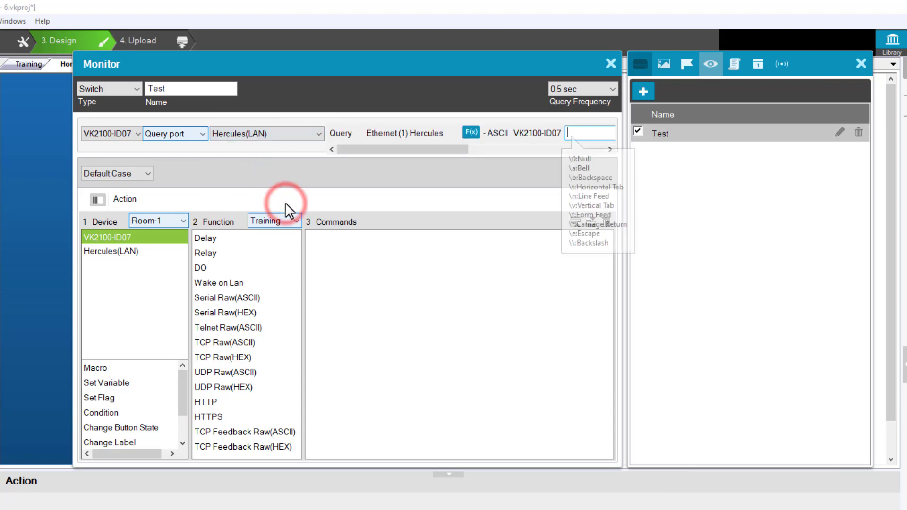
pyautogui.moveTo(355, 150); pyautogui.dragTo(420, 150)
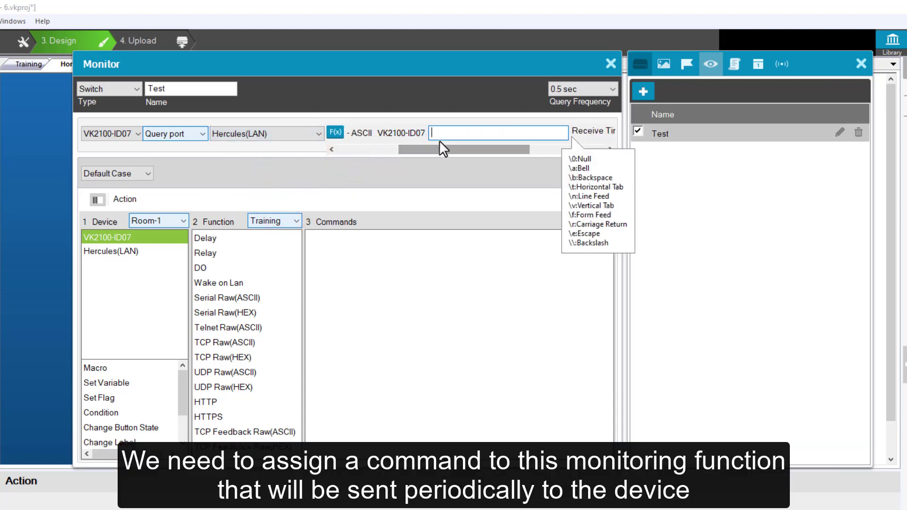
pyautogui.click(446, 134)
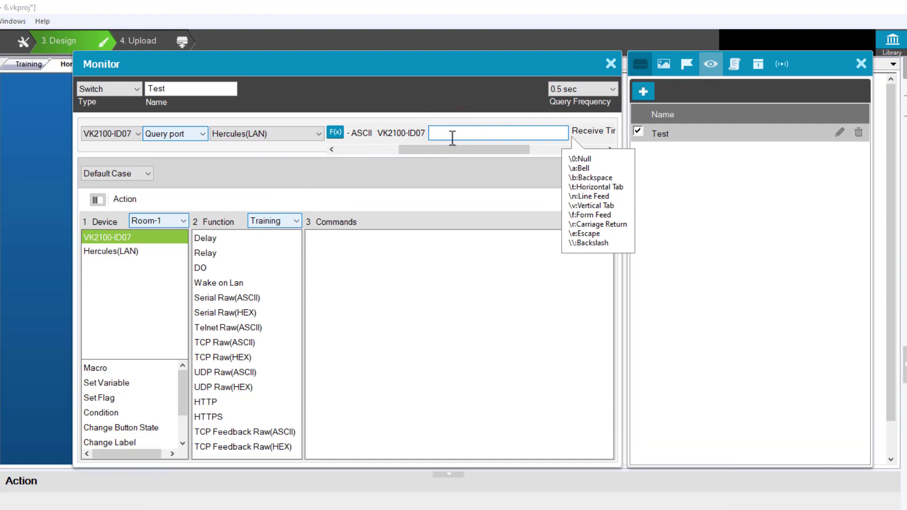
pyautogui.moveTo(449, 147); pyautogui.dragTo(554, 148)
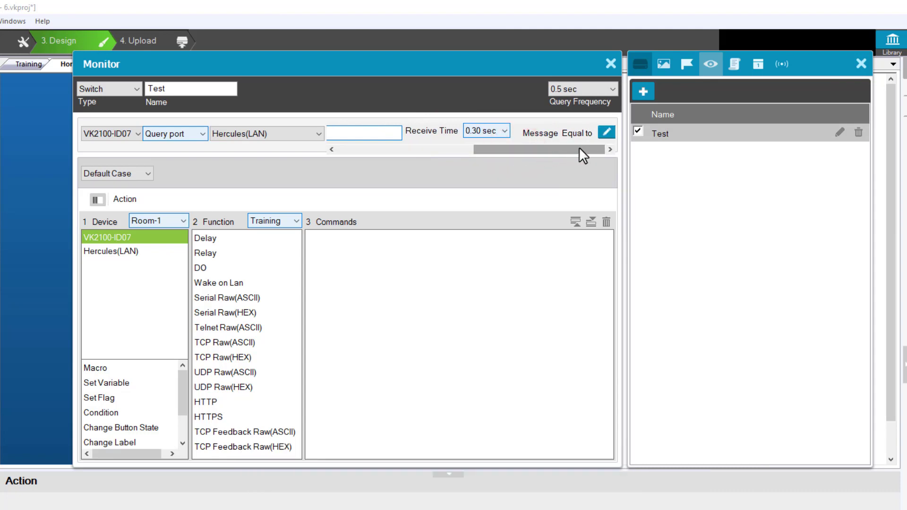
pyautogui.moveTo(571, 148); pyautogui.dragTo(408, 147)
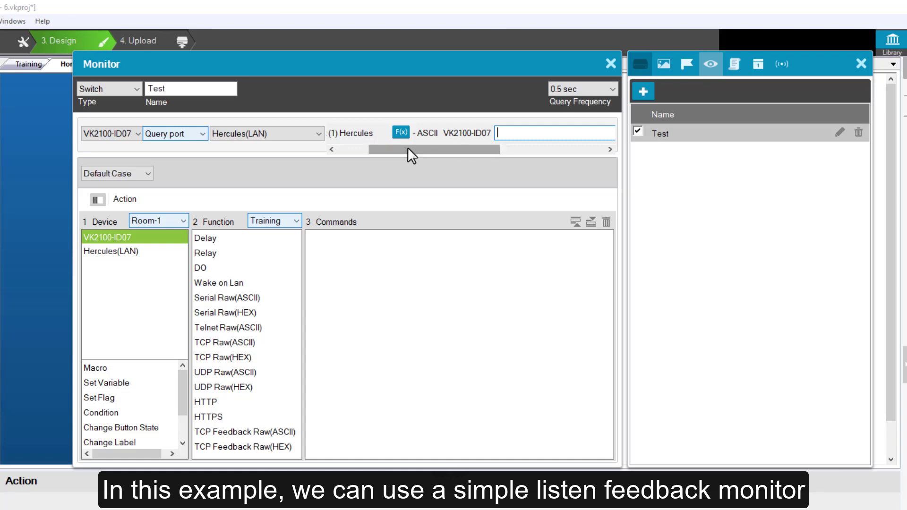
# Set the Test monitor to the Listen to port function with Hercules(LAN) as the monitored device.
pyautogui.click(196, 136)
pyautogui.click(194, 147)
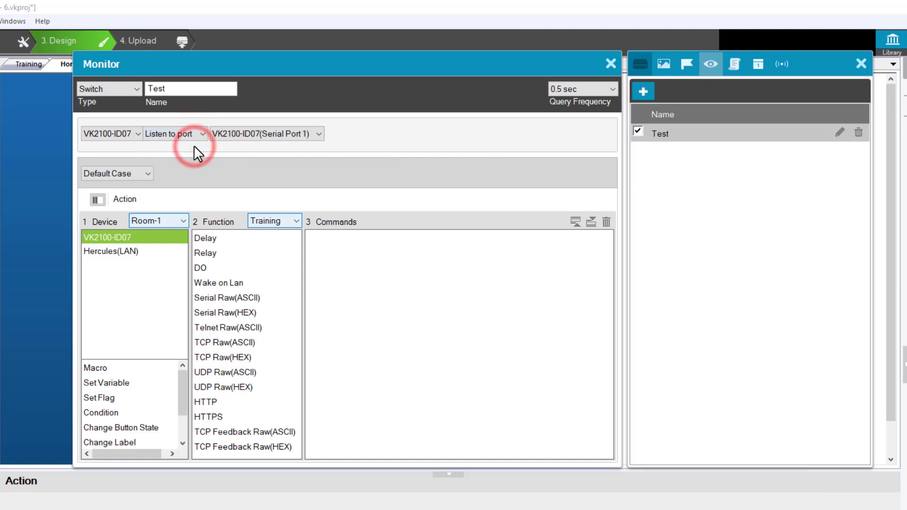
pyautogui.click(295, 135)
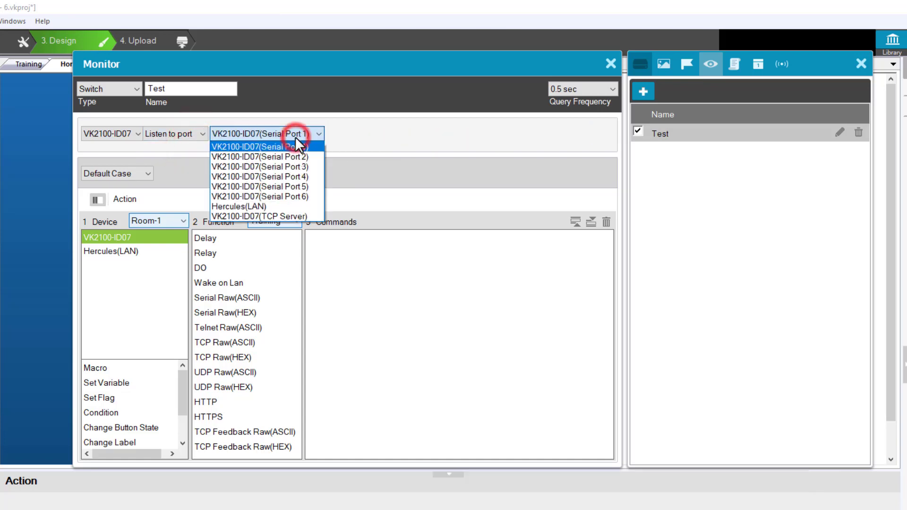
pyautogui.click(286, 205)
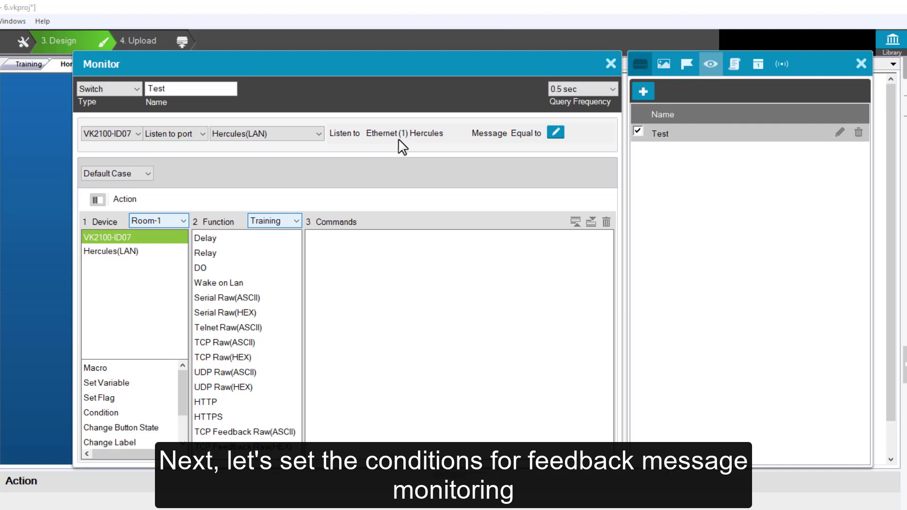
# Edit the monitor's return message and apply input=vga\r as the sample string.
pyautogui.click(556, 134)
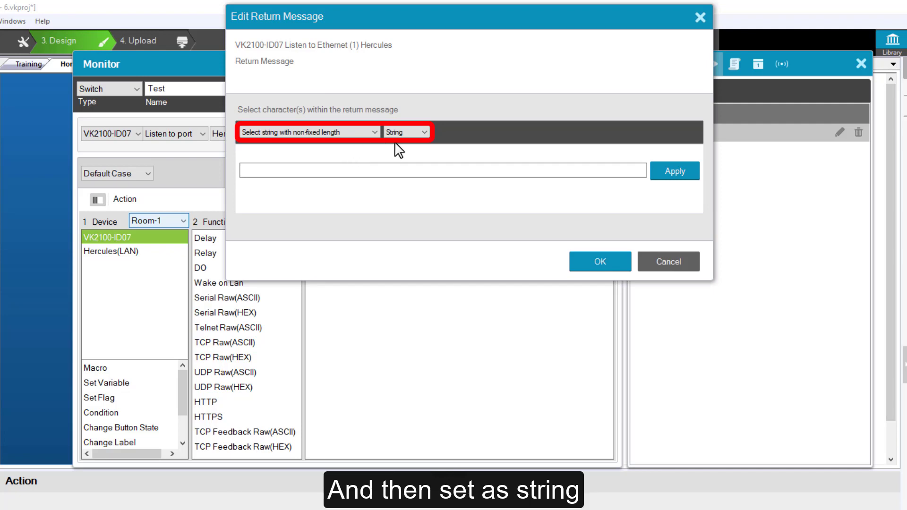
pyautogui.click(293, 169)
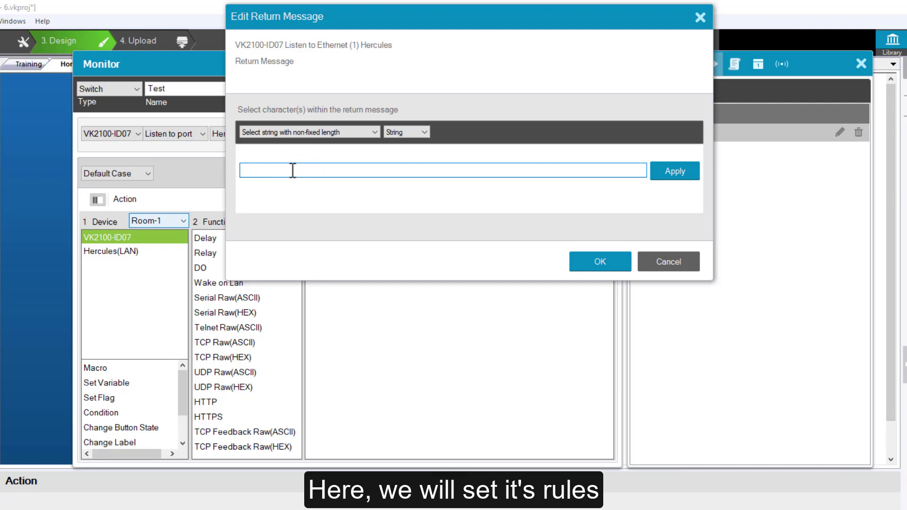
pyautogui.write('input')
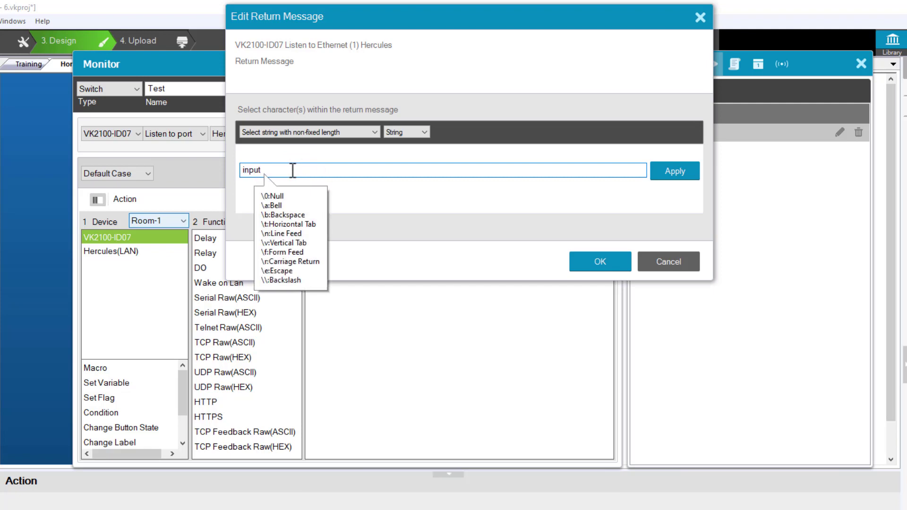
pyautogui.write('=vga\\r')
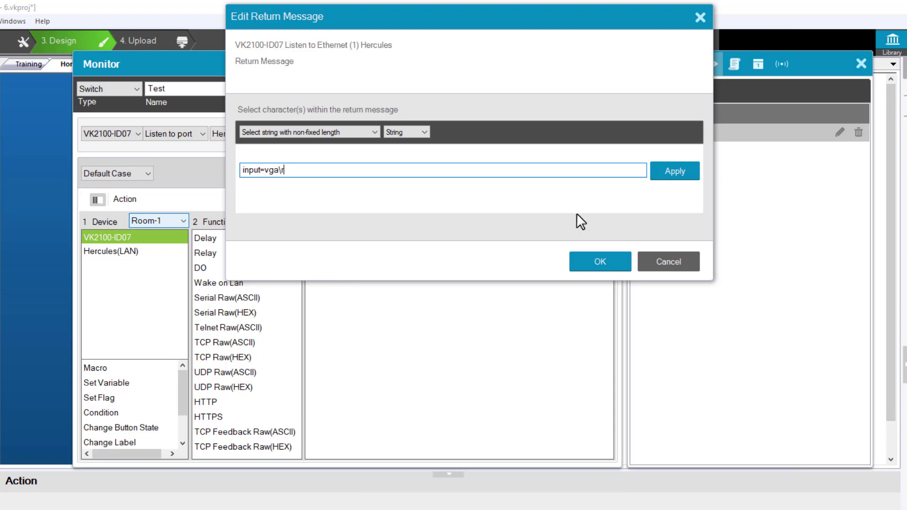
pyautogui.click(676, 171)
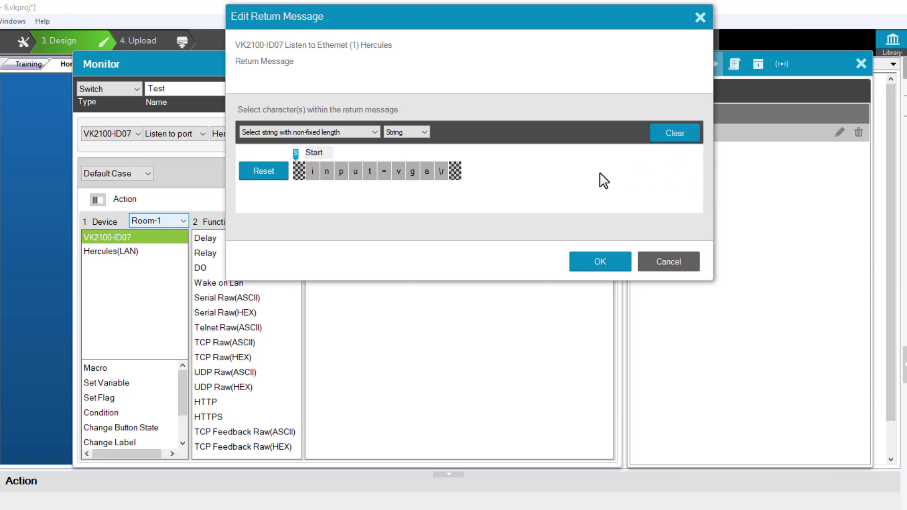
# Capture the characters between "=" and "\r" in the return message and accept the rule.
pyautogui.click(383, 173)
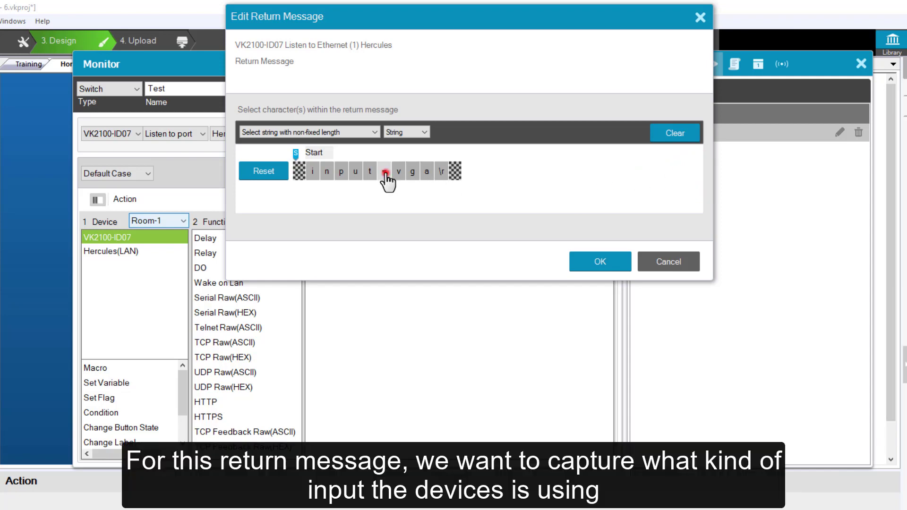
pyautogui.click(441, 173)
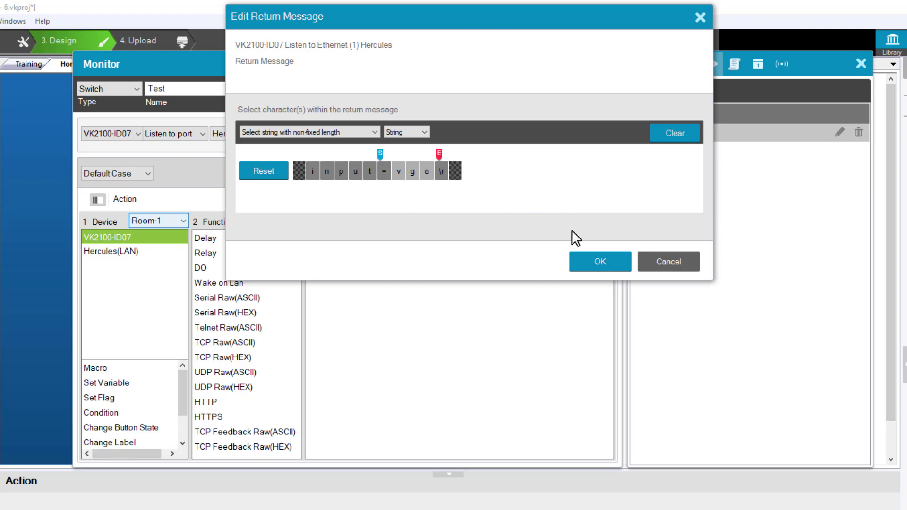
pyautogui.click(611, 261)
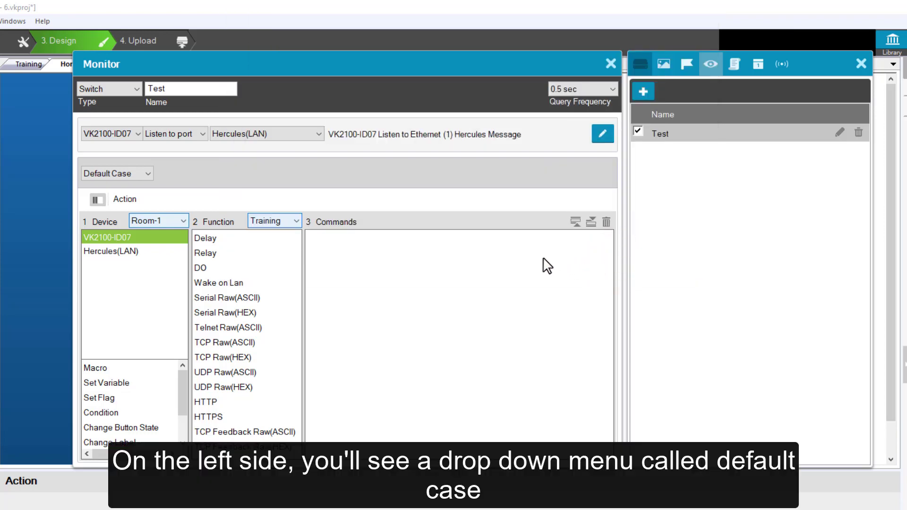
# Add Case 2 to the Test monitor and switch back to Case 1 for editing.
pyautogui.click(149, 174)
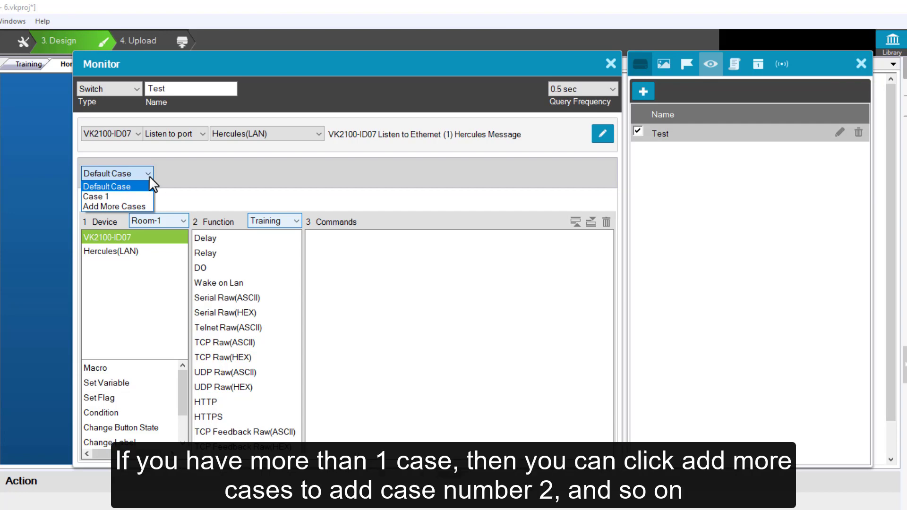
pyautogui.click(146, 206)
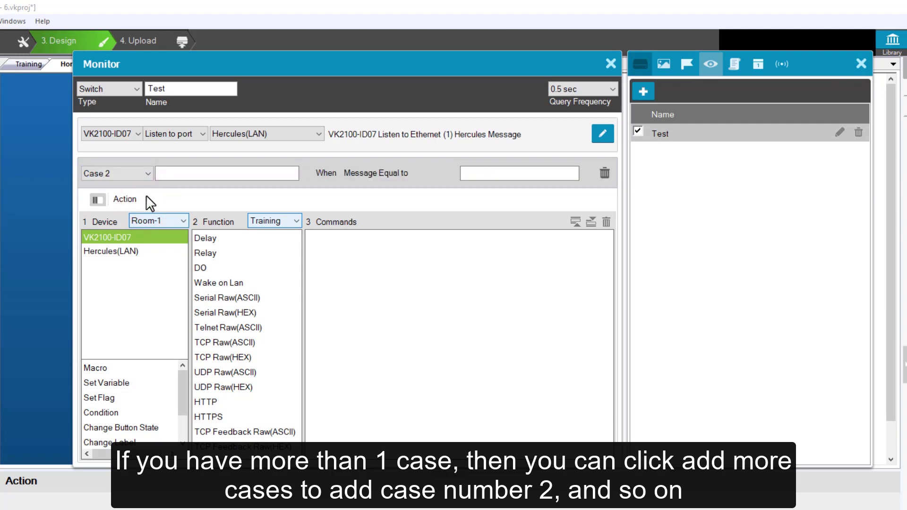
pyautogui.click(146, 174)
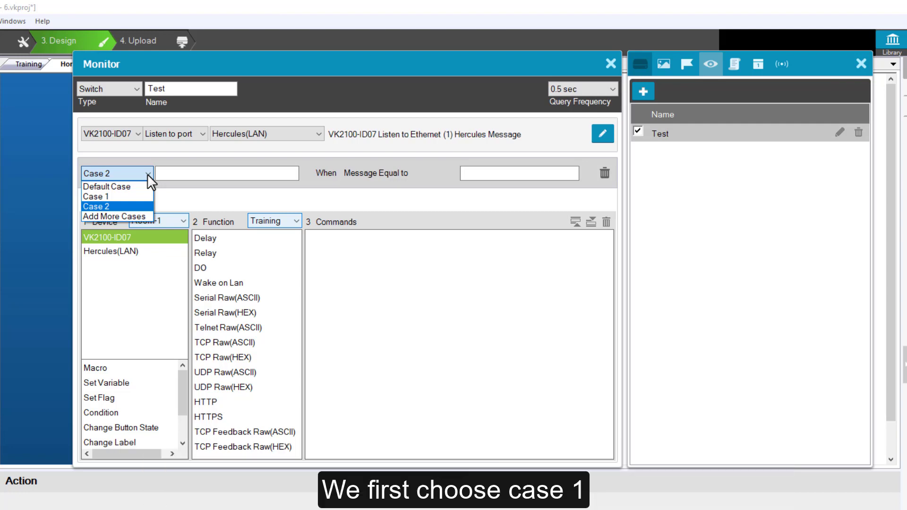
pyautogui.click(146, 197)
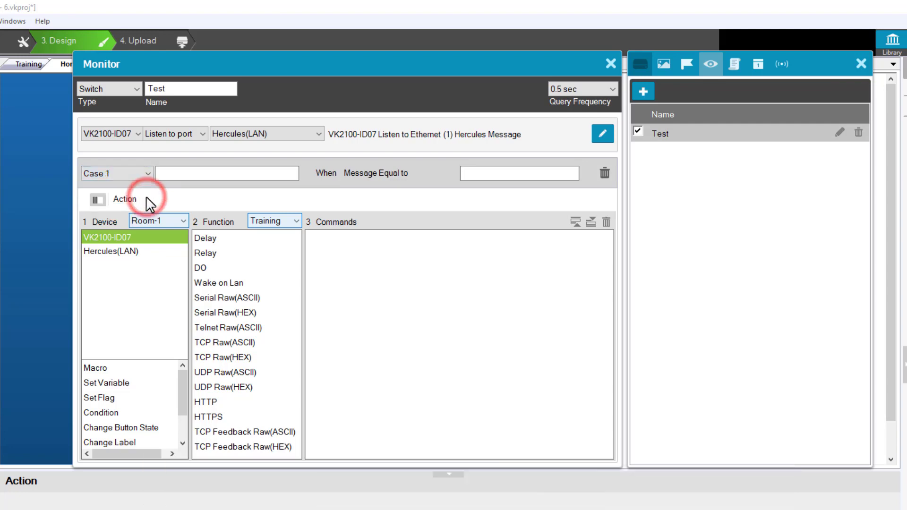
# Name Case 1 PC and set its condition to a message equal to VGA.
pyautogui.click(227, 178)
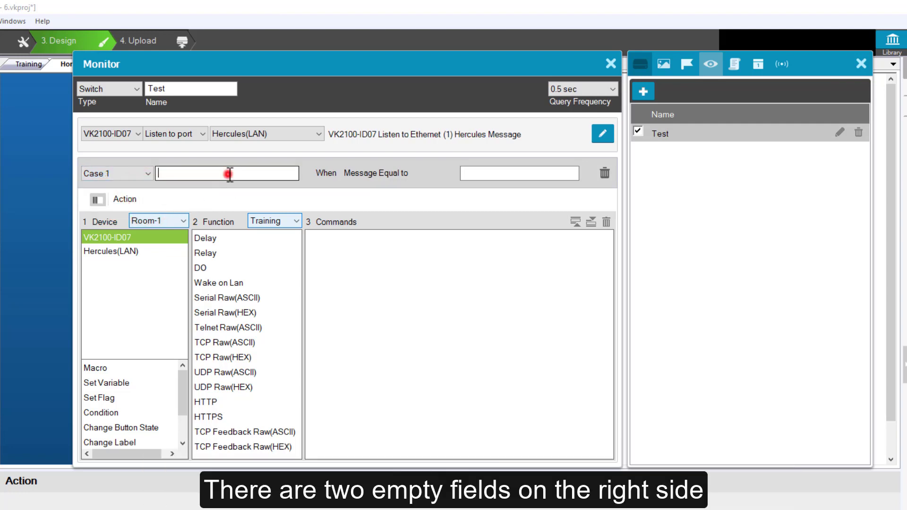
pyautogui.click(489, 174)
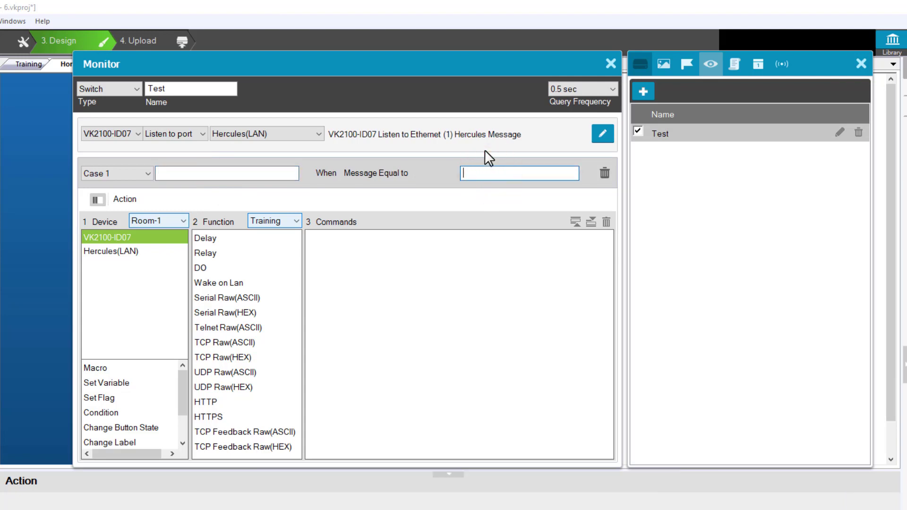
pyautogui.click(257, 173)
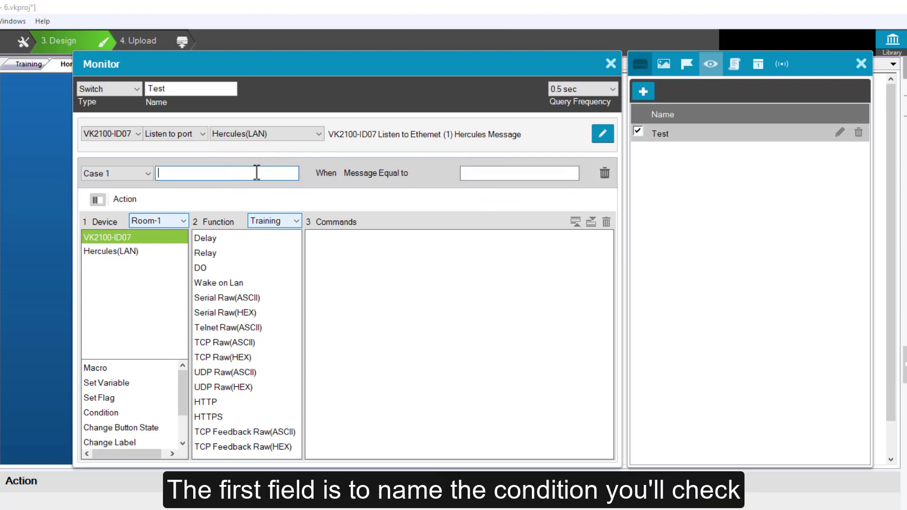
pyautogui.write('P')
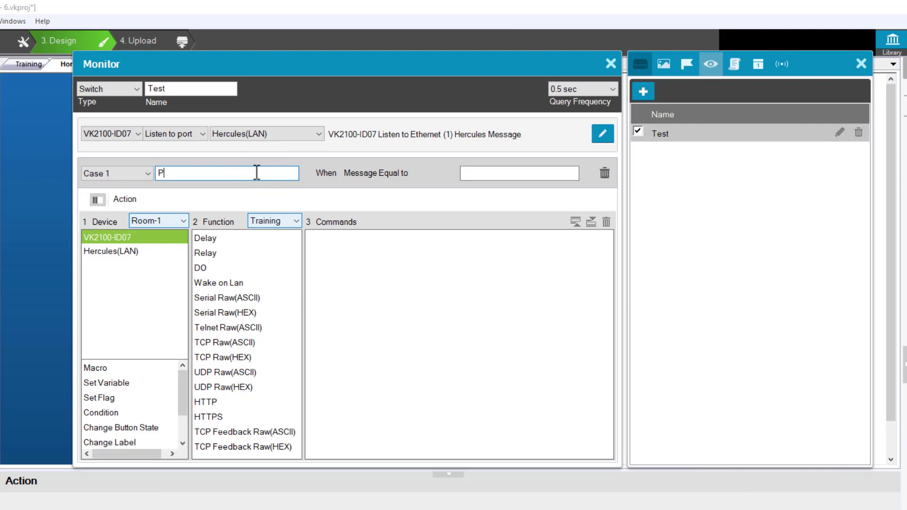
pyautogui.write('C')
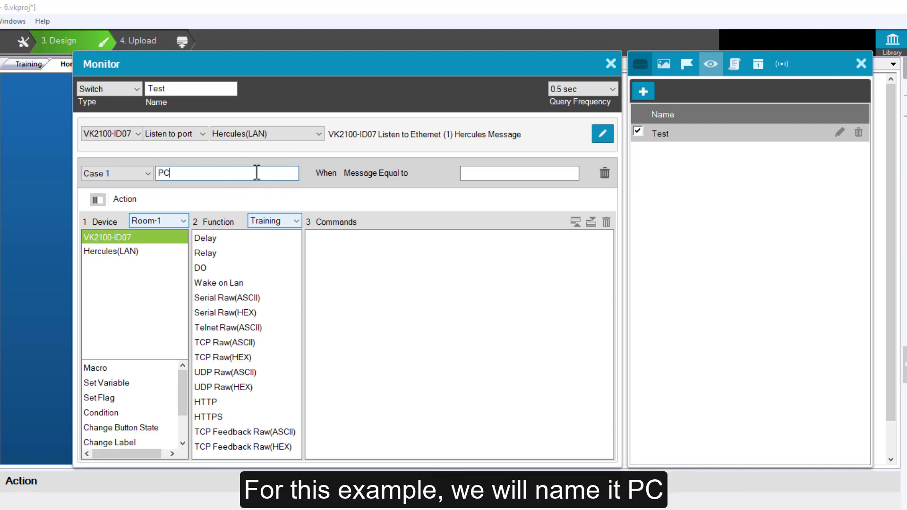
pyautogui.click(482, 173)
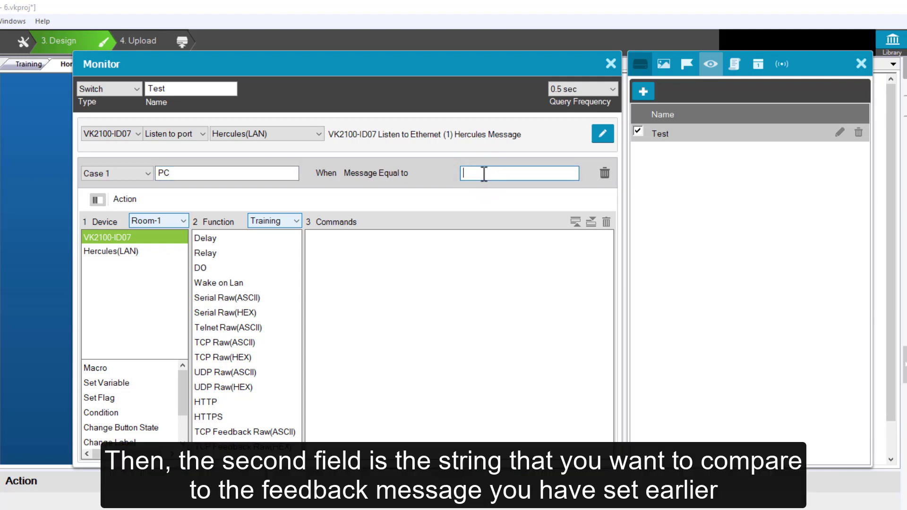
pyautogui.write('VGA')
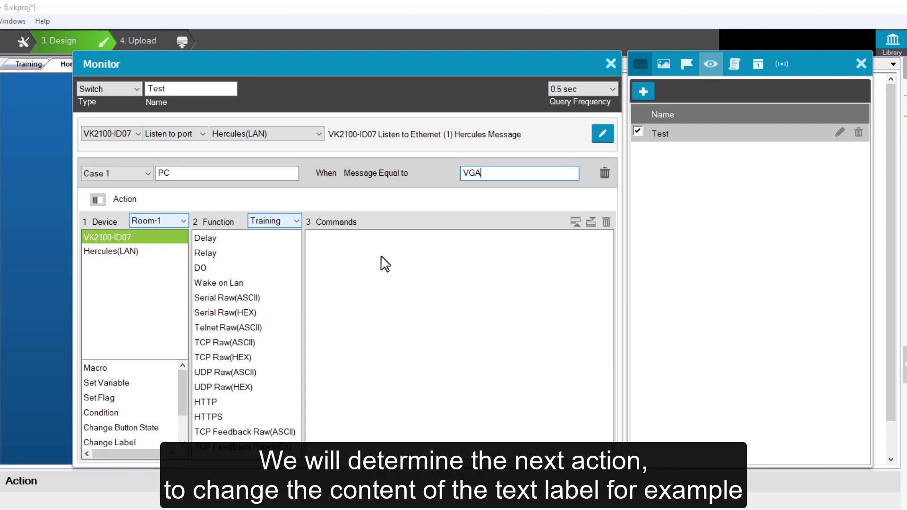
# Add a Change Label command to Case 1 that sets label _2 on the Home Page to VGA.
pyautogui.click(138, 441)
pyautogui.click(219, 235)
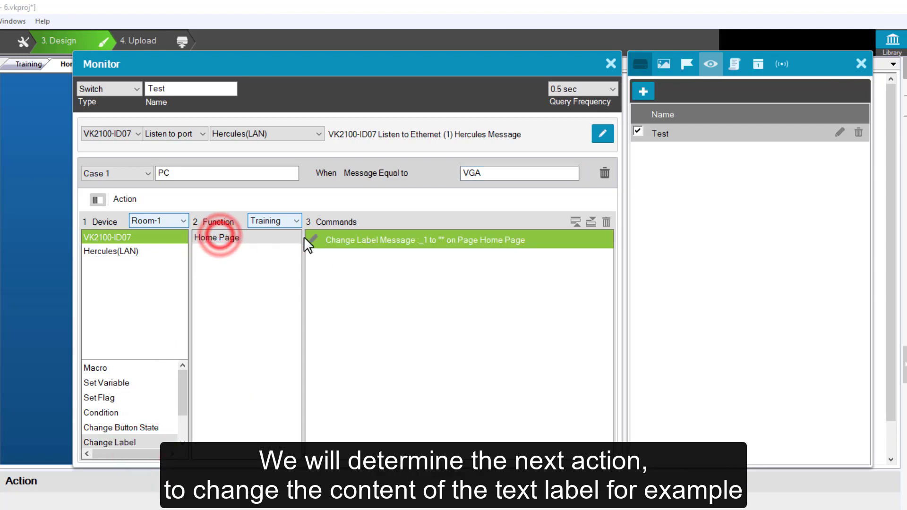
pyautogui.click(369, 236)
pyautogui.click(404, 250)
pyautogui.moveTo(405, 248); pyautogui.dragTo(475, 248)
pyautogui.click(482, 239)
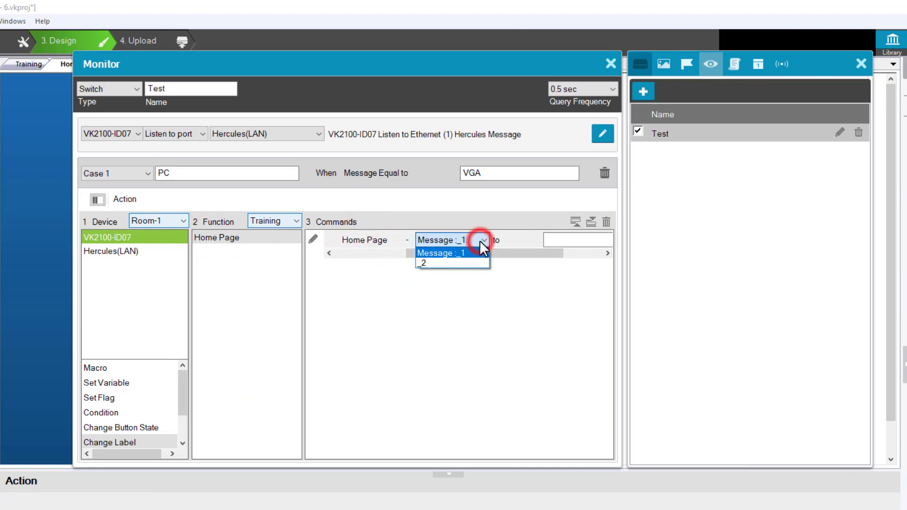
pyautogui.click(478, 260)
pyautogui.click(559, 240)
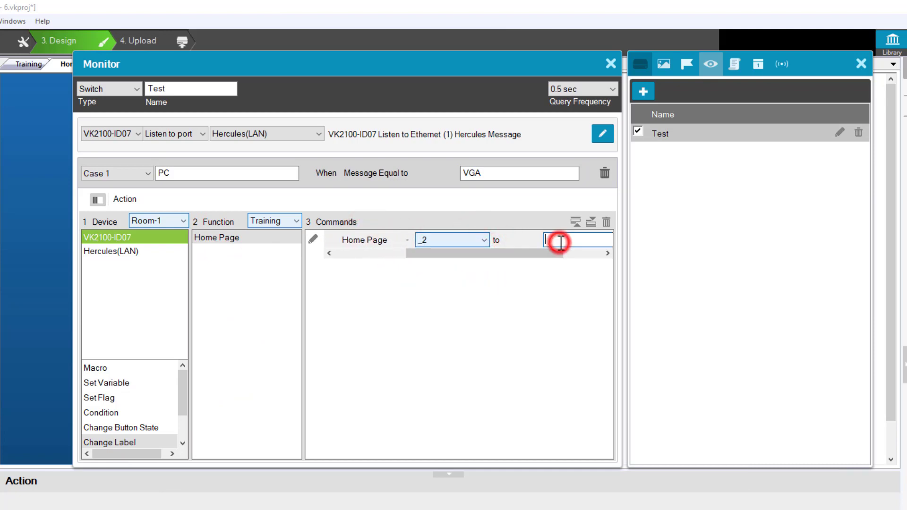
pyautogui.write('VGA')
pyautogui.click(481, 270)
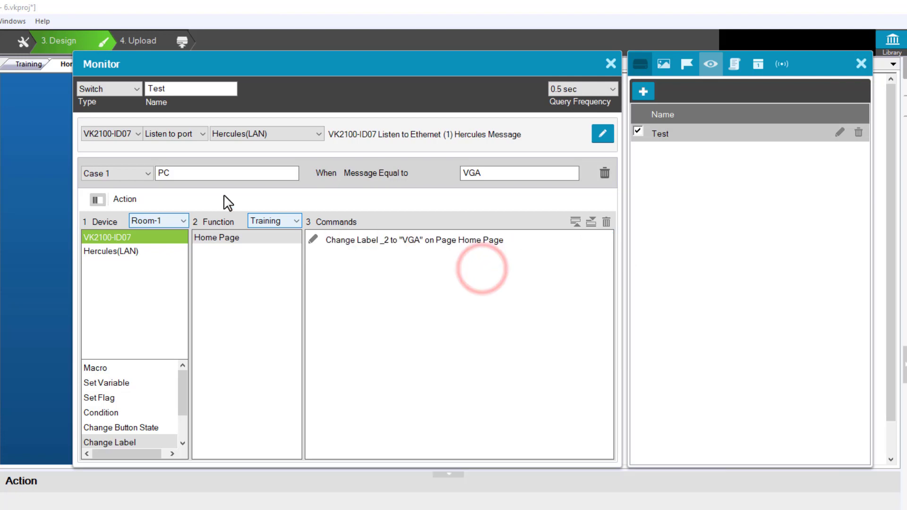
# Switch to Case 2, name it BD and set its condition to a message equal to HDMI.
pyautogui.click(145, 175)
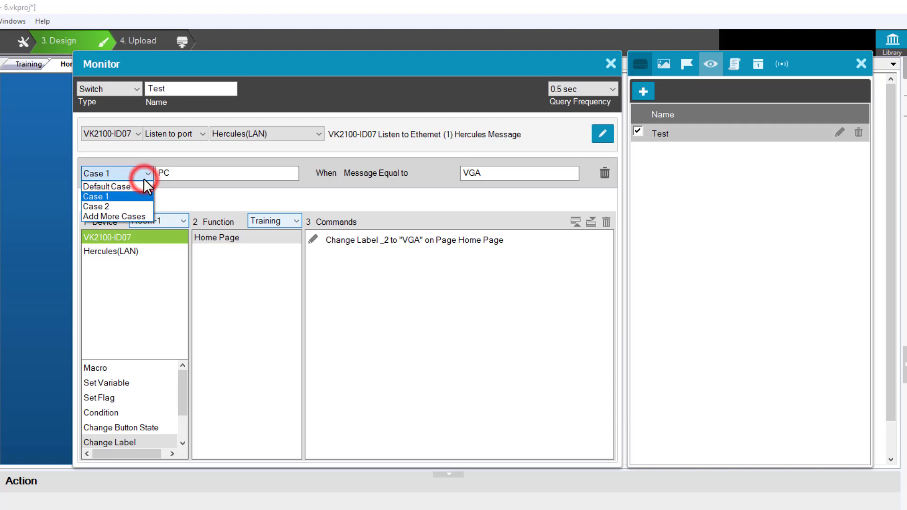
pyautogui.click(143, 206)
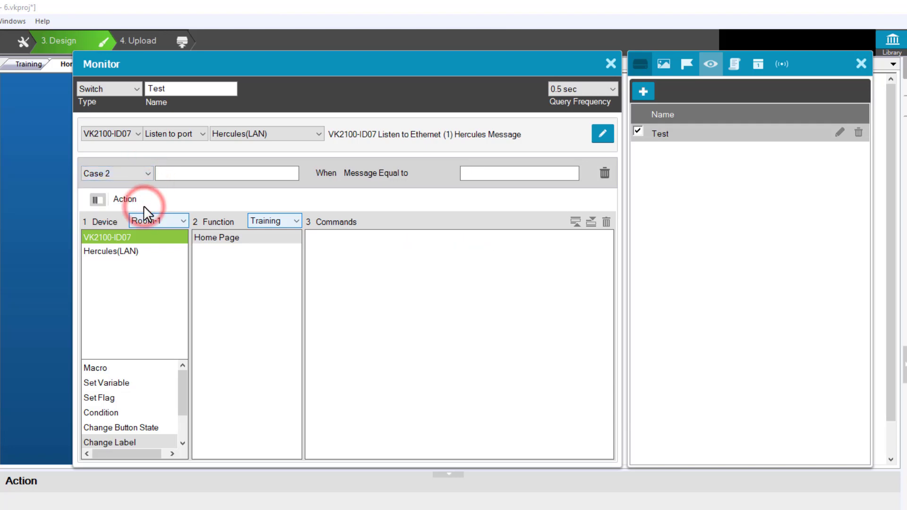
pyautogui.click(202, 175)
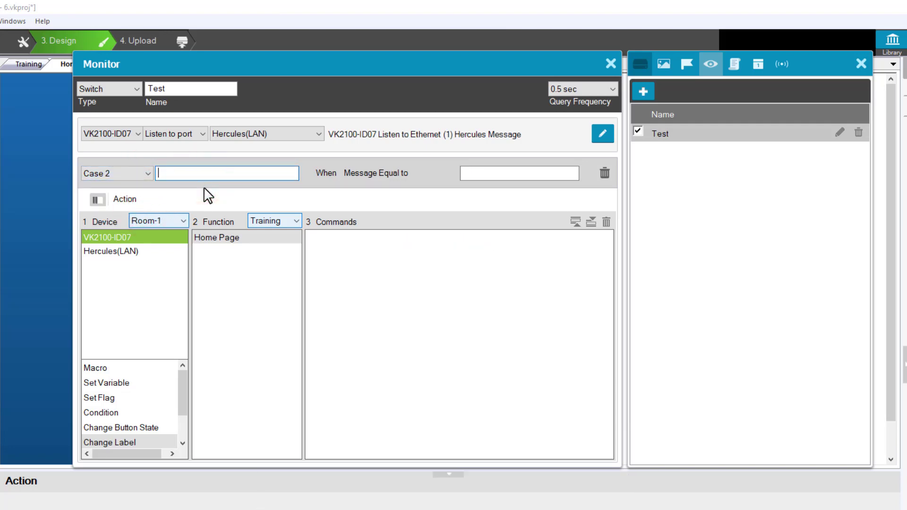
pyautogui.write('BD')
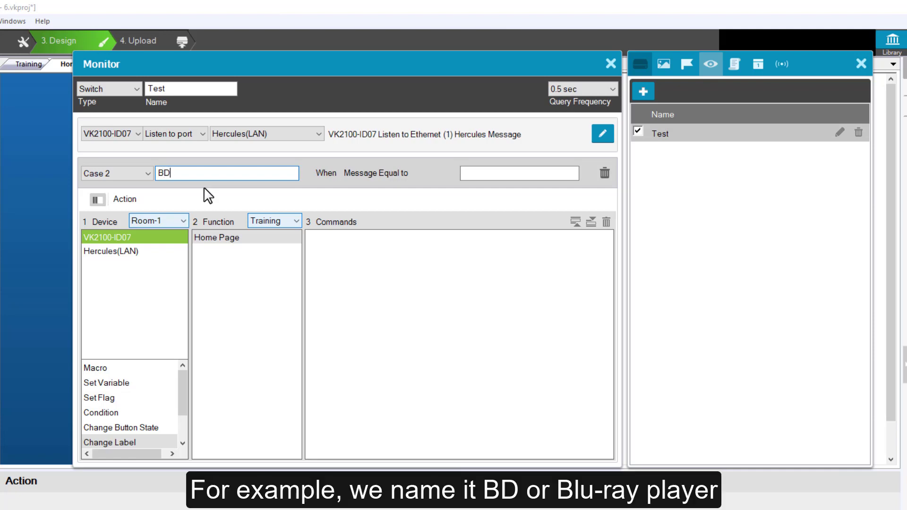
pyautogui.click(481, 175)
pyautogui.write('H')
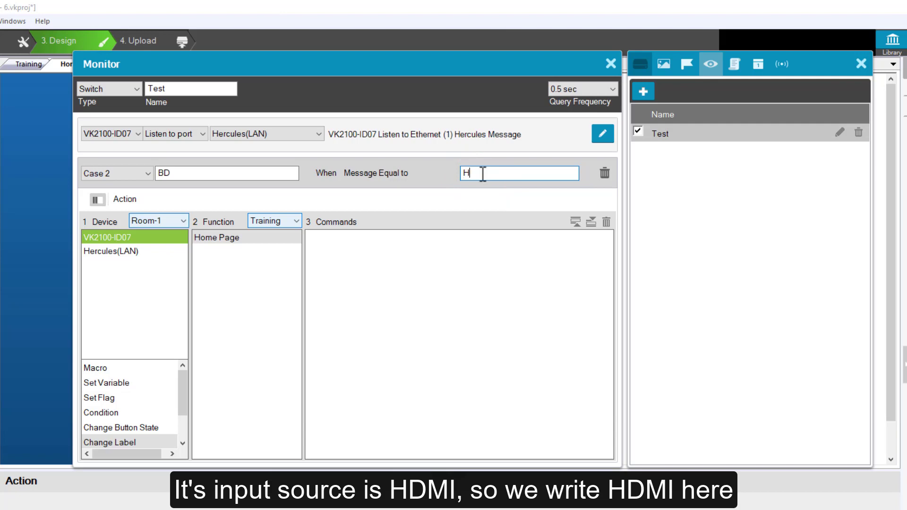
pyautogui.write('DMI')
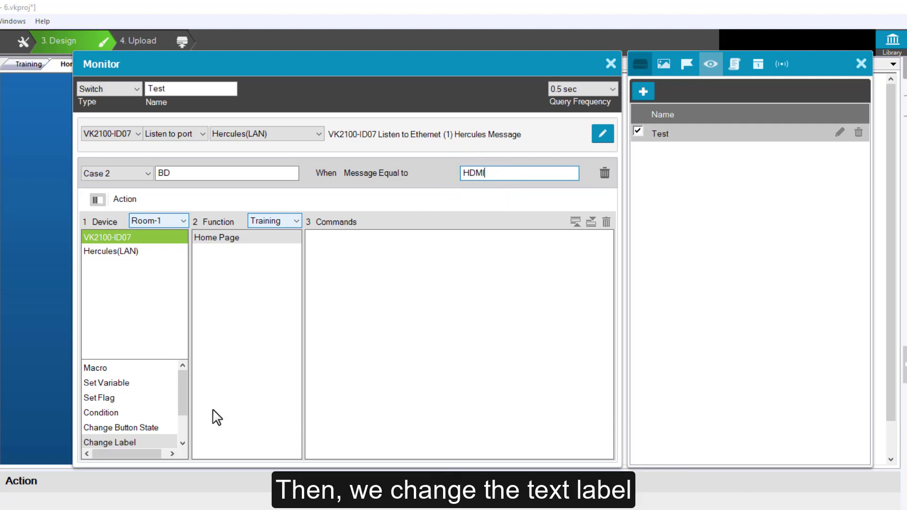
# Add a Change Label command to Case 2 that sets label _2 on the Home Page to HDMI.
pyautogui.click(141, 440)
pyautogui.doubleClick(219, 239)
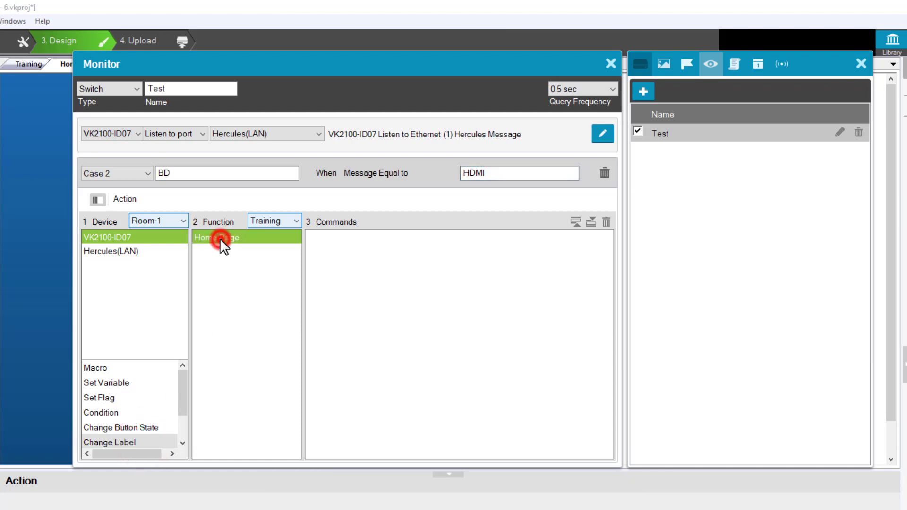
pyautogui.click(369, 237)
pyautogui.moveTo(409, 252); pyautogui.dragTo(480, 250)
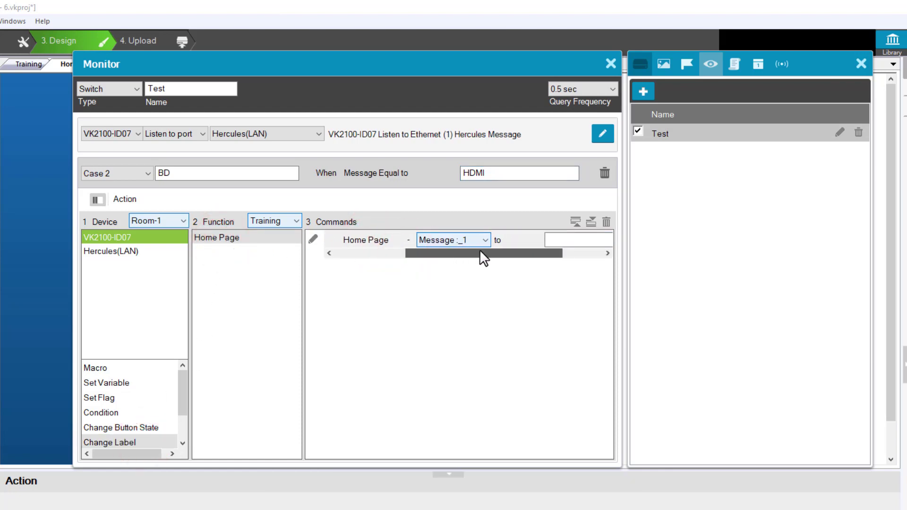
pyautogui.click(481, 240)
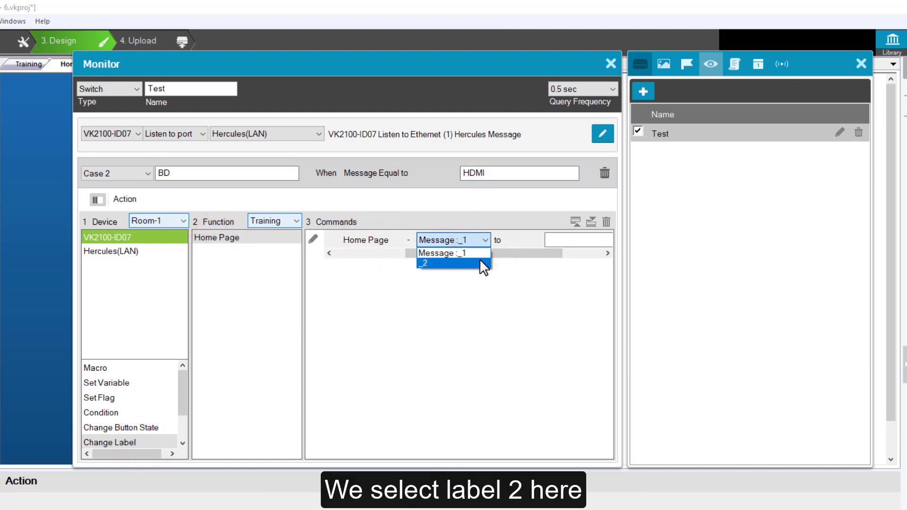
pyautogui.click(480, 263)
pyautogui.click(564, 239)
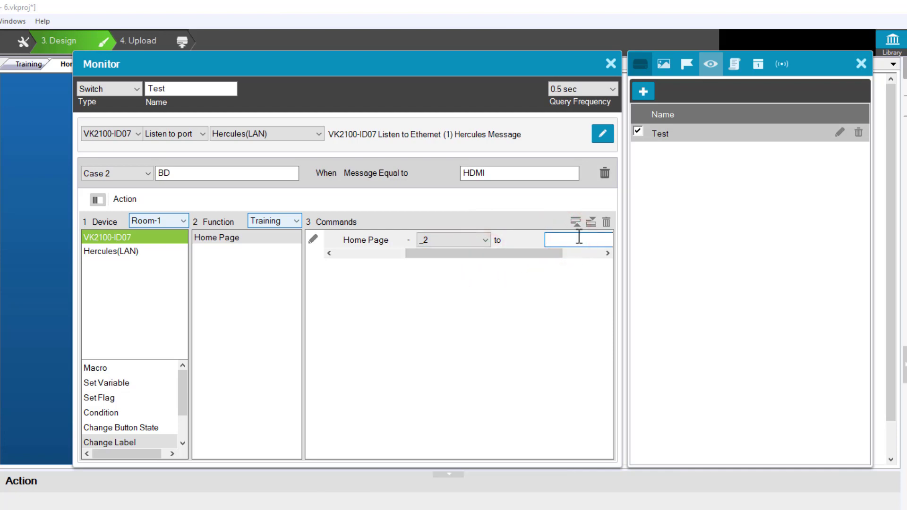
pyautogui.write('H')
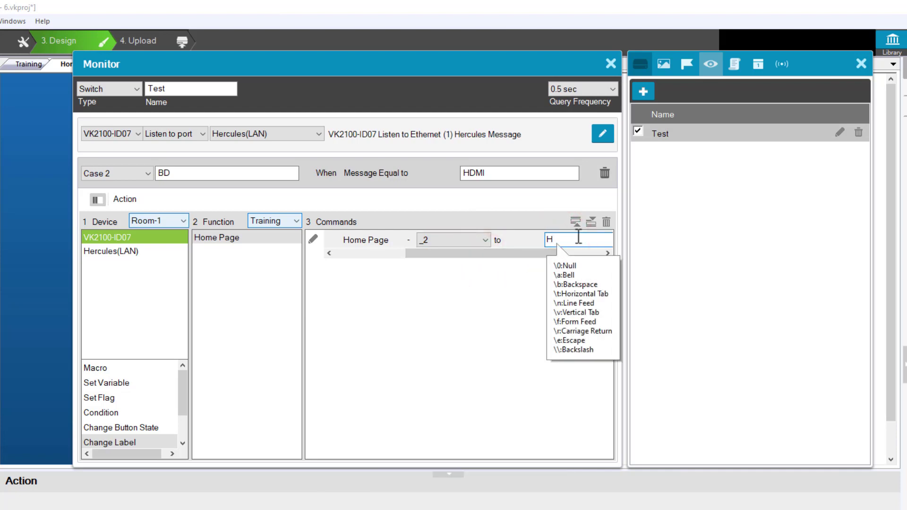
pyautogui.write('DMI')
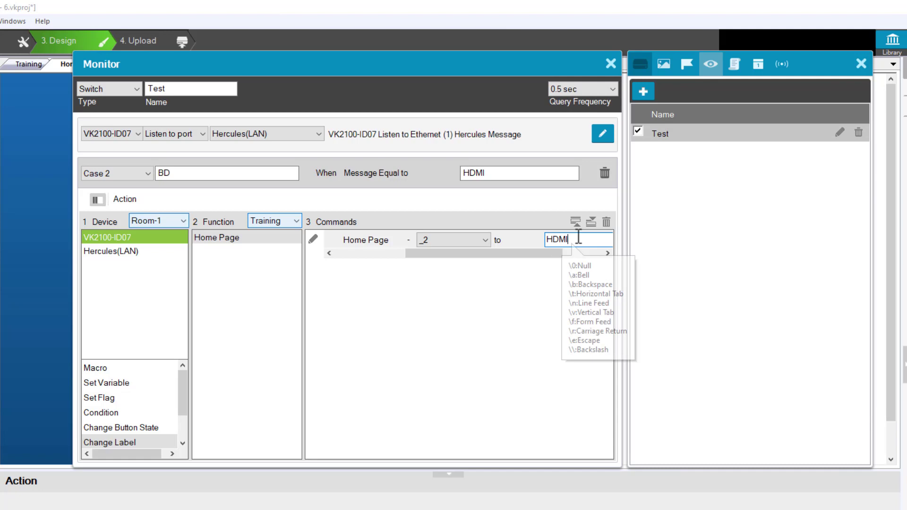
pyautogui.click(476, 271)
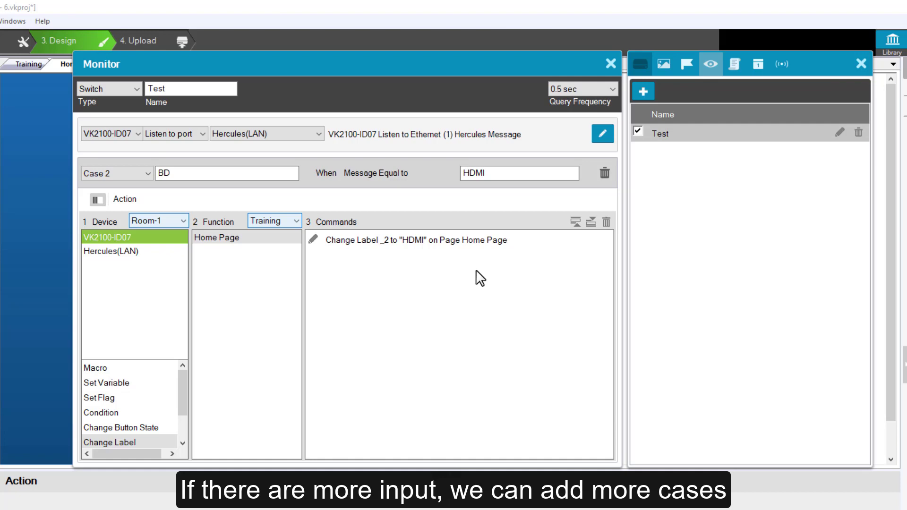
# Switch to the Default Case and add a Change Label command that sets Home Page label _2 to No Input.
pyautogui.click(148, 171)
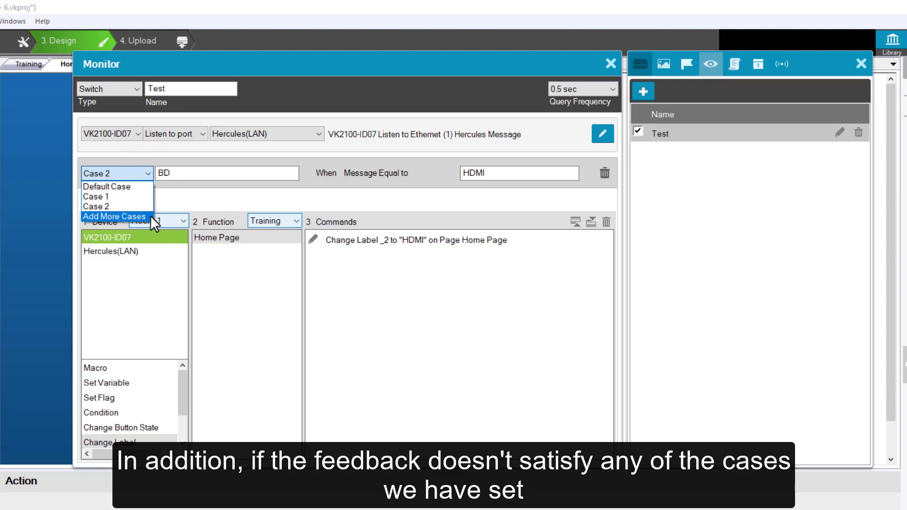
pyautogui.click(142, 186)
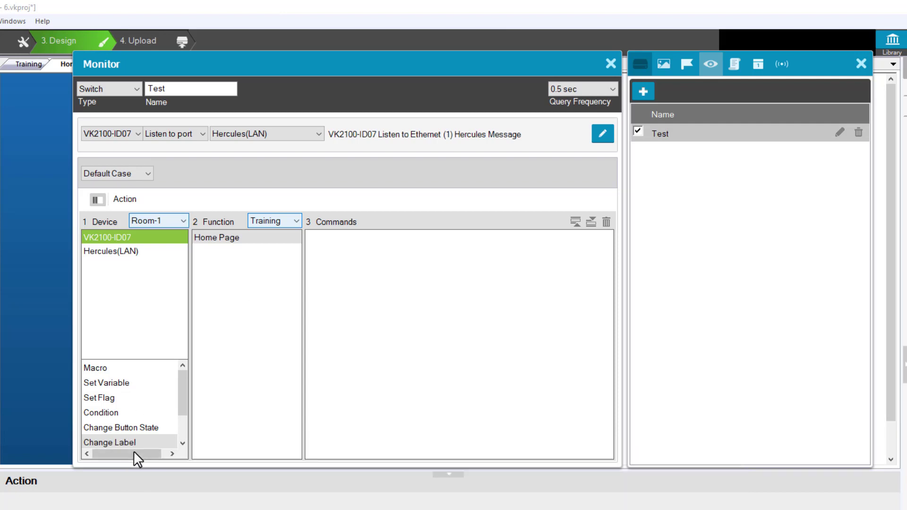
pyautogui.click(143, 441)
pyautogui.click(243, 237)
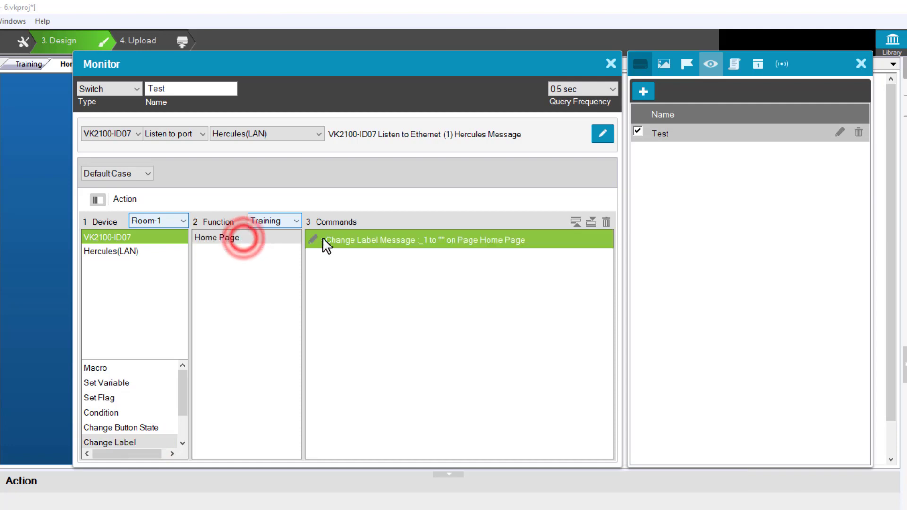
pyautogui.doubleClick(384, 239)
pyautogui.moveTo(392, 253); pyautogui.dragTo(489, 253)
pyautogui.click(465, 240)
pyautogui.click(462, 263)
pyautogui.click(489, 241)
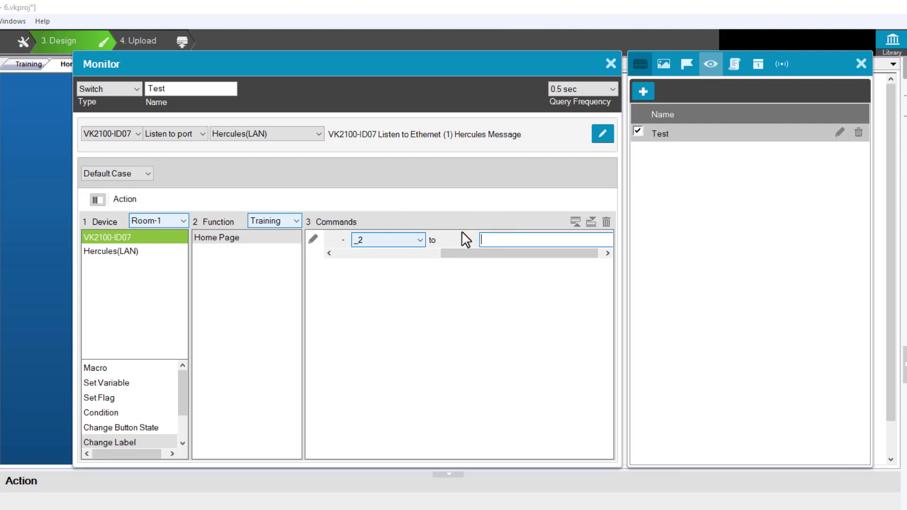
pyautogui.write('No I')
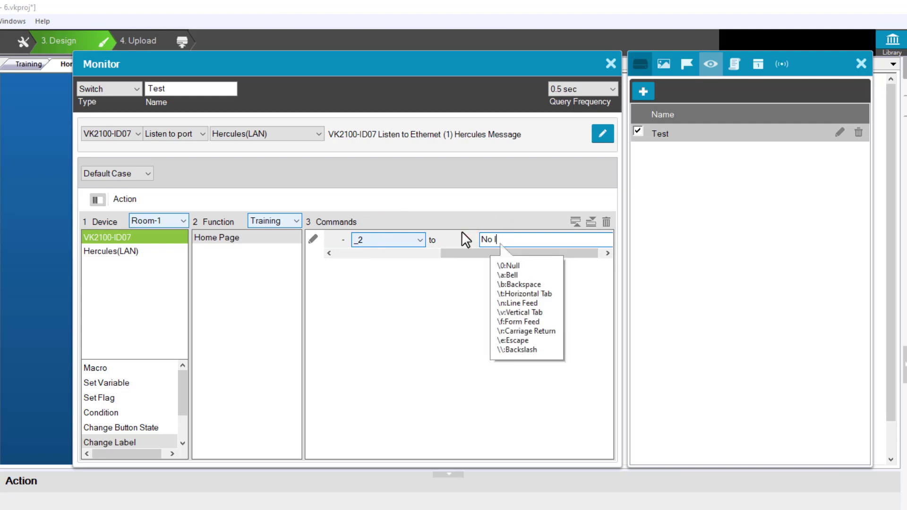
pyautogui.write('nput')
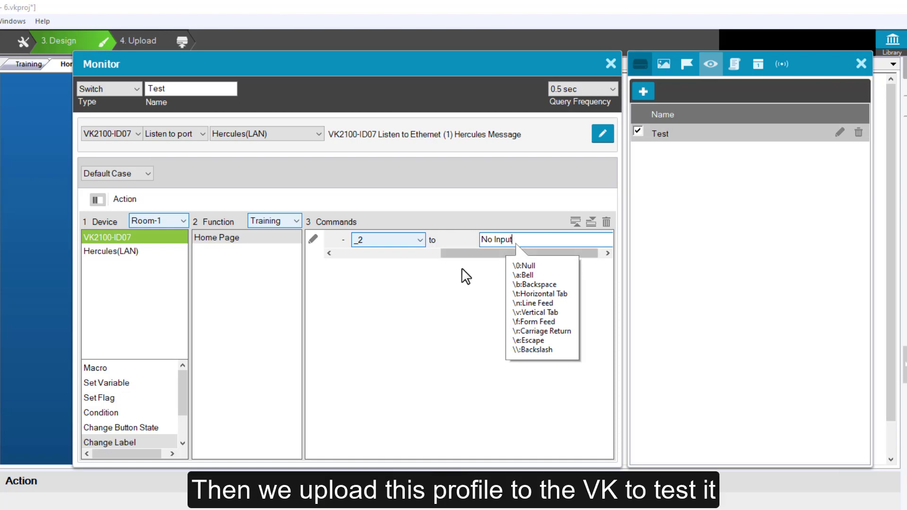
pyautogui.click(462, 282)
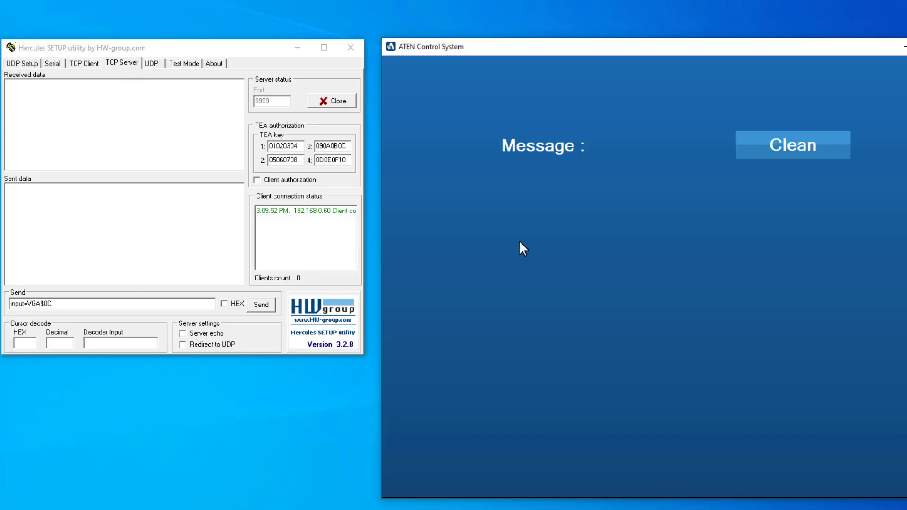
# Send the test message input=VGA$0D from the TCP server of the Hercules SETUP utility.
pyautogui.click(122, 303)
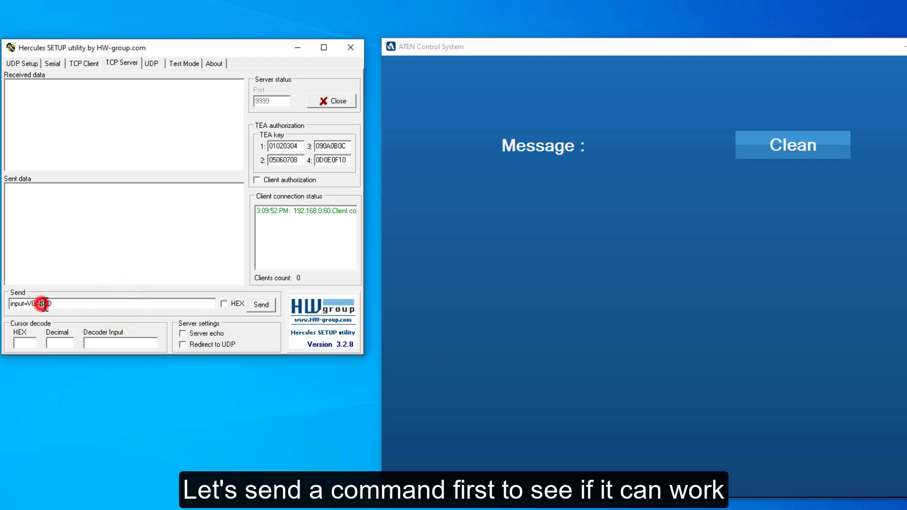
pyautogui.moveTo(41, 303); pyautogui.dragTo(80, 310)
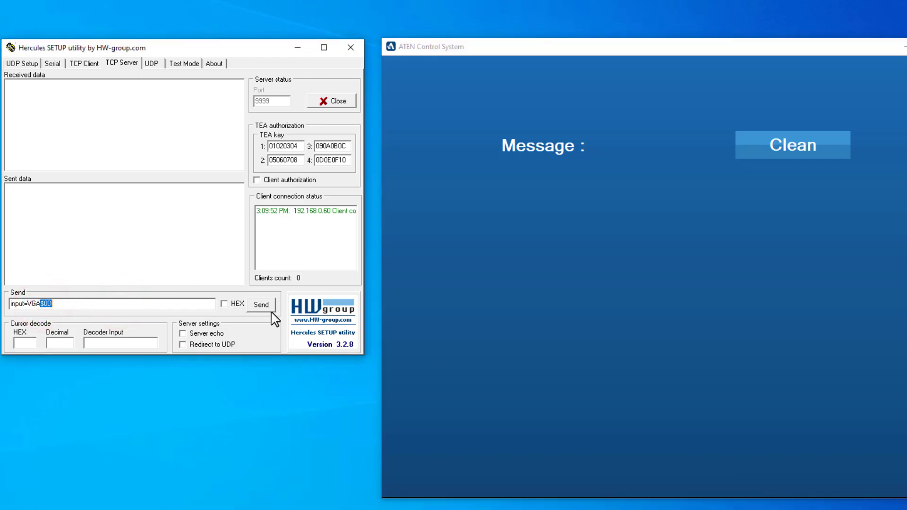
pyautogui.click(262, 304)
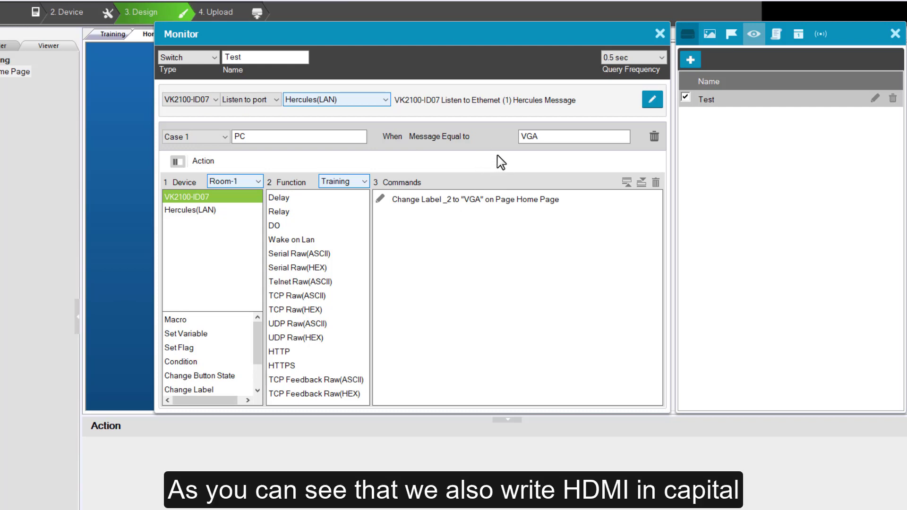
# Check Case 2 in the Test monitor and send the message input=HDMI$0D from the Hercules SETUP utility.
pyautogui.click(221, 137)
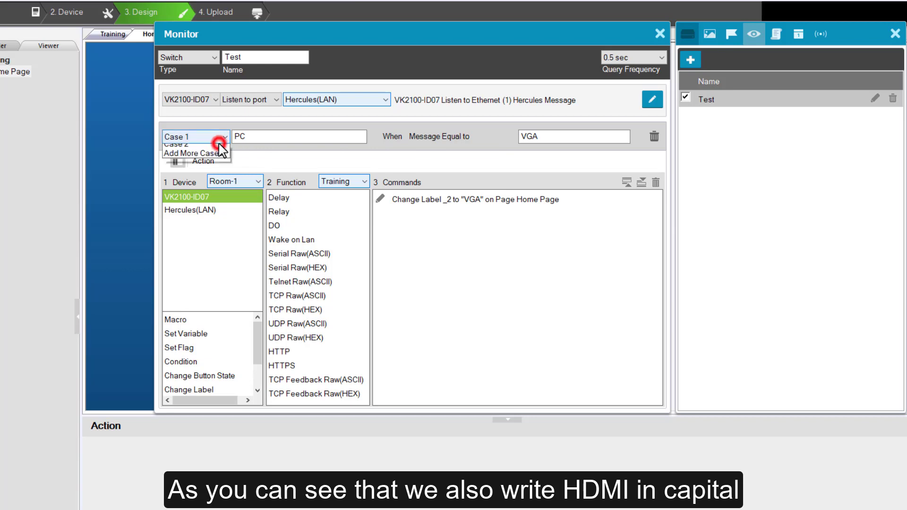
pyautogui.click(217, 167)
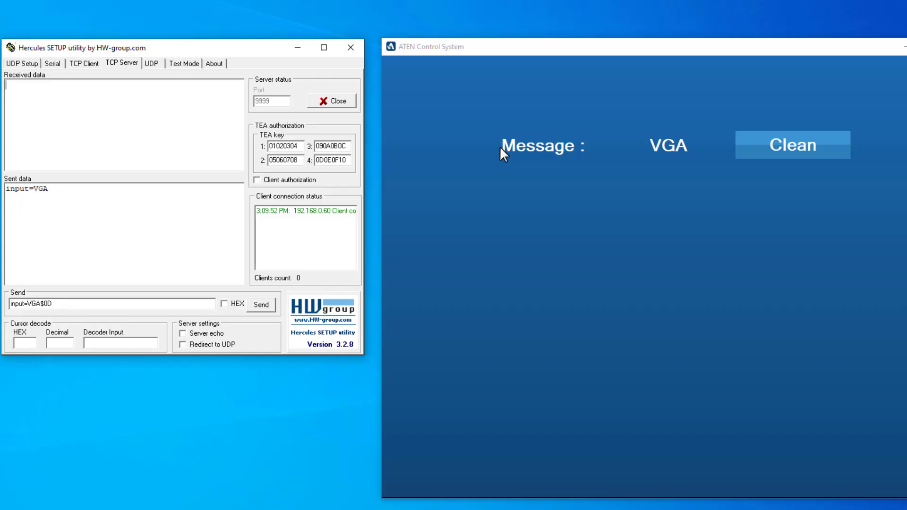
pyautogui.click(42, 304)
pyautogui.press('BackSpace')
pyautogui.press('BackSpace')
pyautogui.press('BackSpace')
pyautogui.write('HDMI')
pyautogui.click(272, 310)
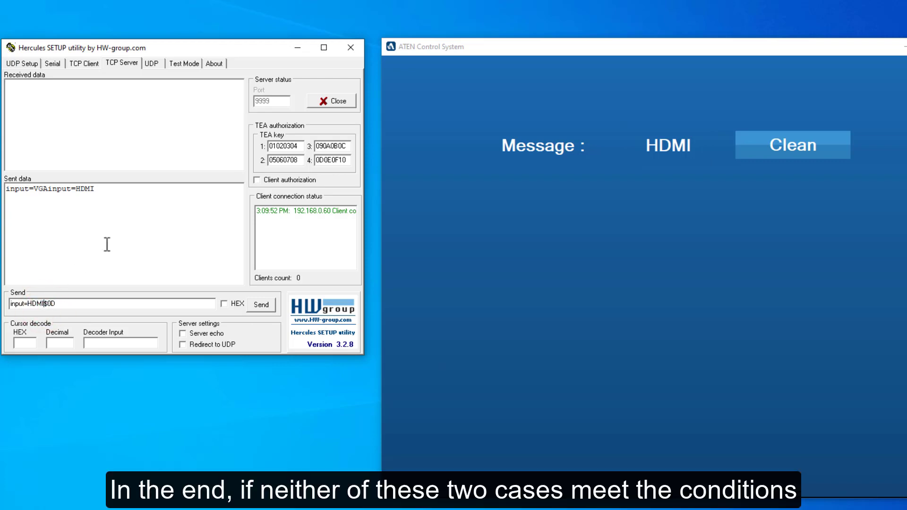
# Change the input name in the message to DP and send input=DP$0D to test the Default Case.
pyautogui.press('BackSpace')
pyautogui.press('BackSpace')
pyautogui.press('BackSpace')
pyautogui.press('BackSpace')
pyautogui.write('DP')
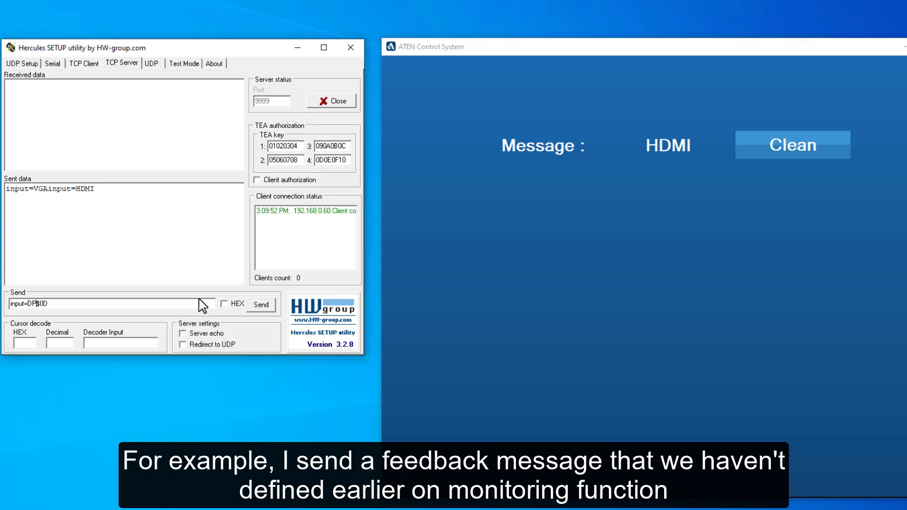
pyautogui.click(262, 305)
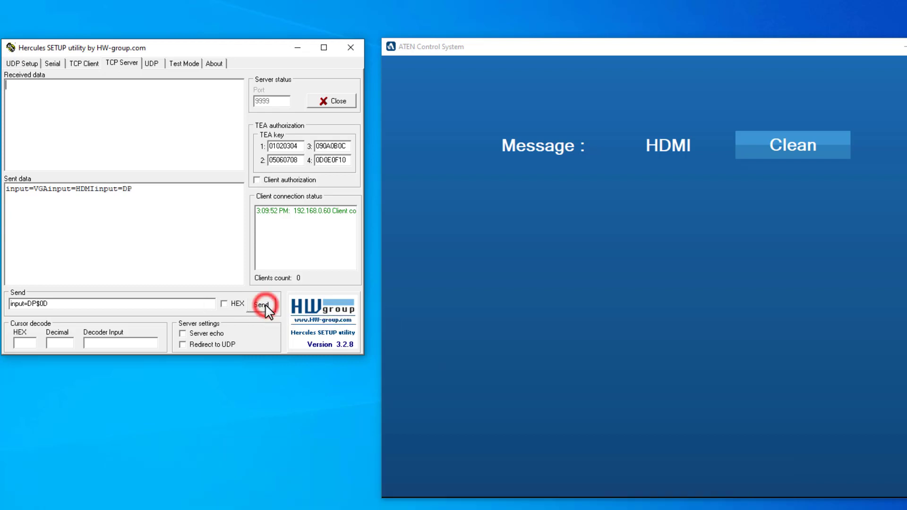